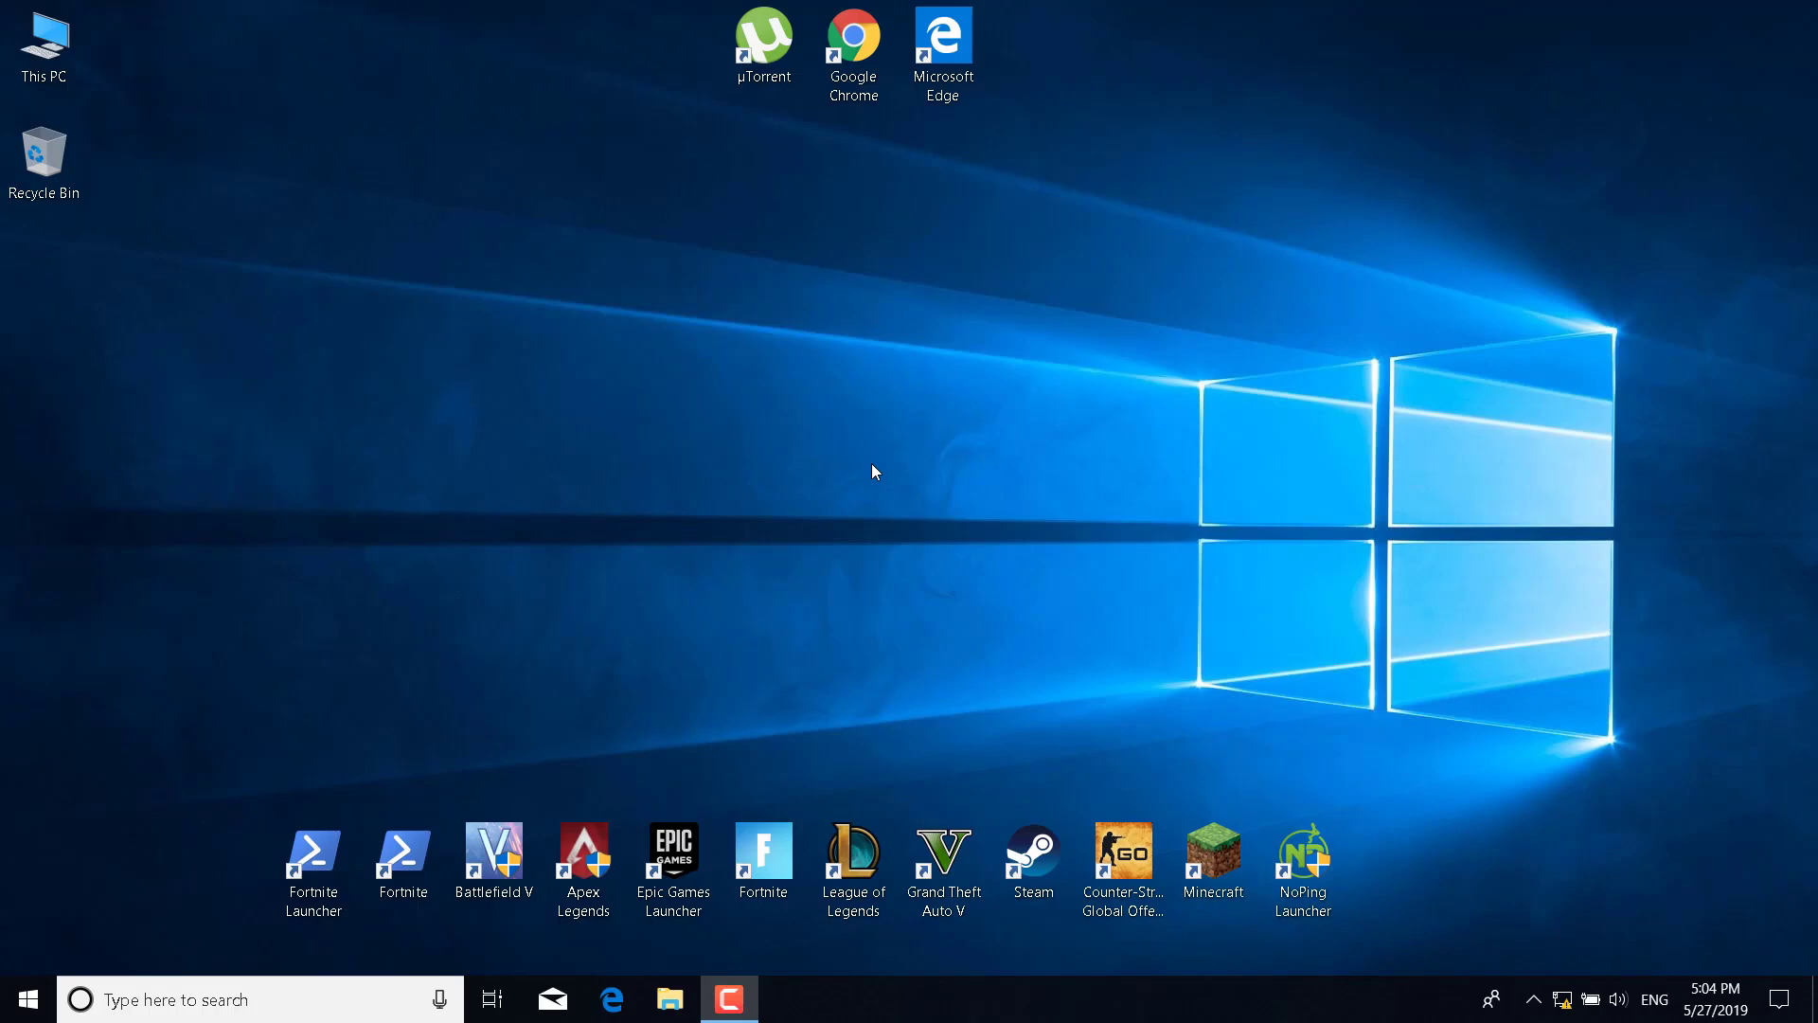
# Launch Task Manager from the taskbar menu, reposition its window, and begin a taskbar search.
pyautogui.rightClick(893, 999)
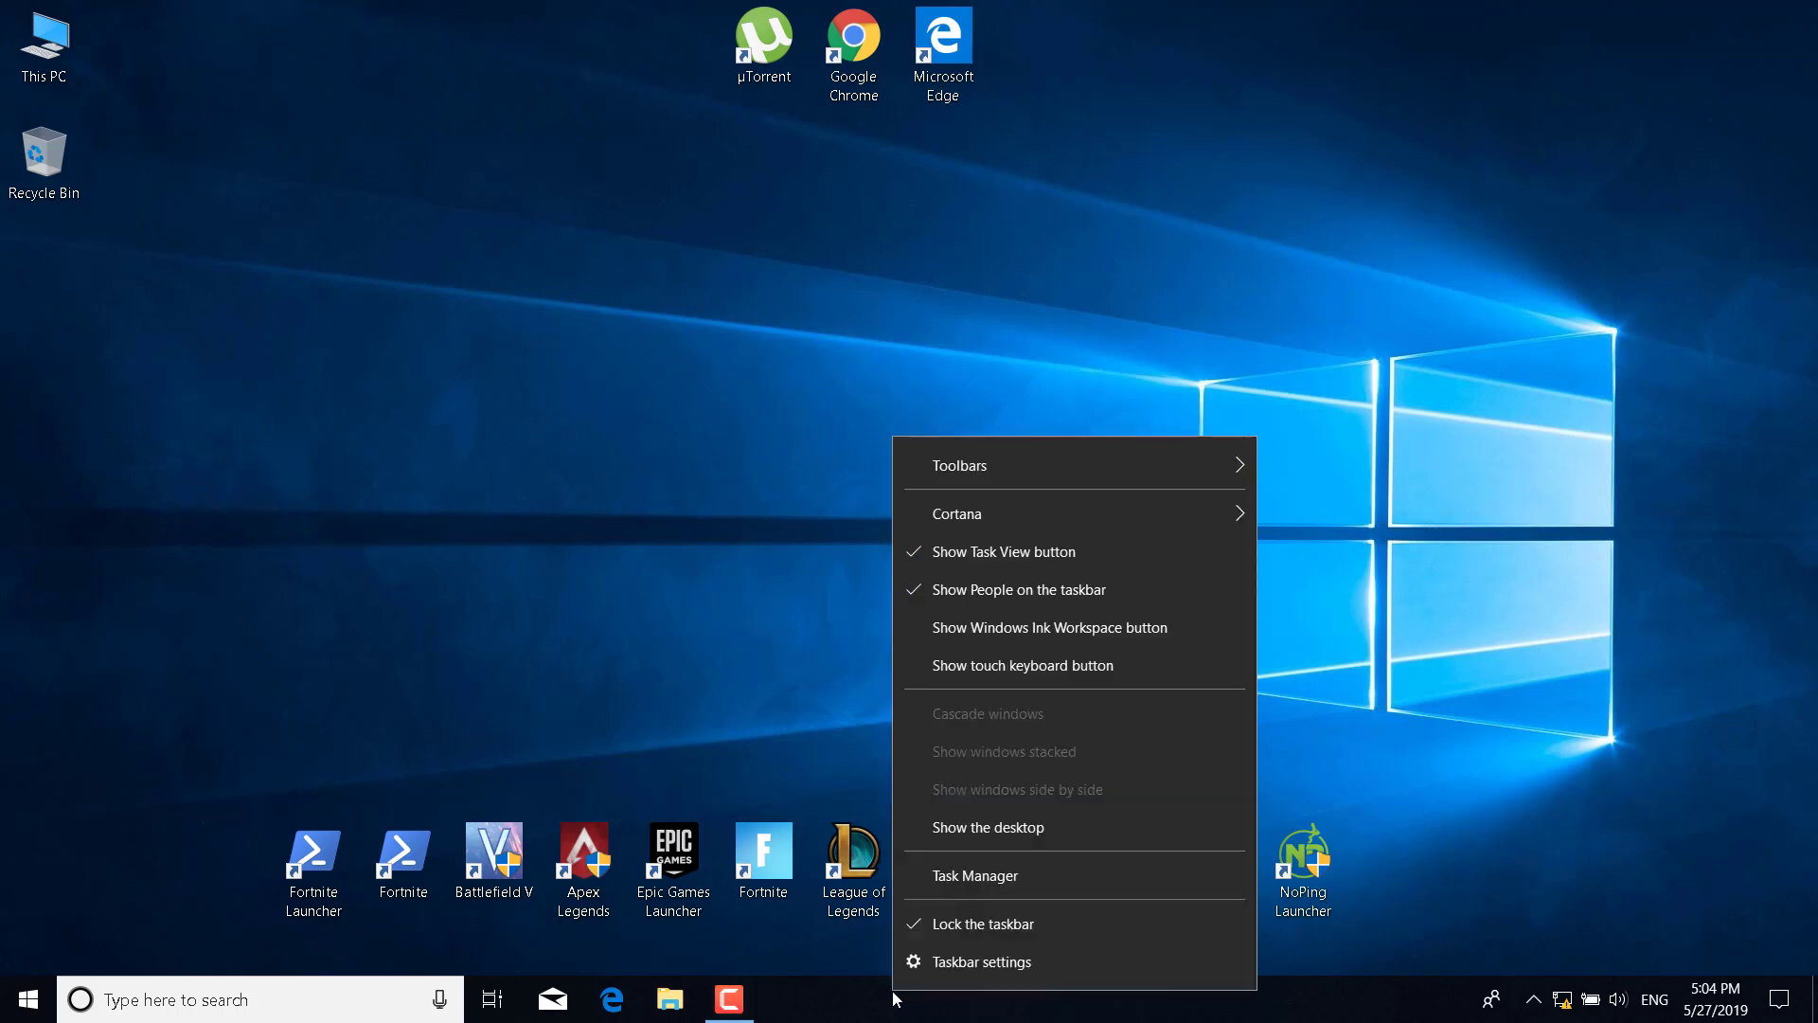
pyautogui.click(980, 876)
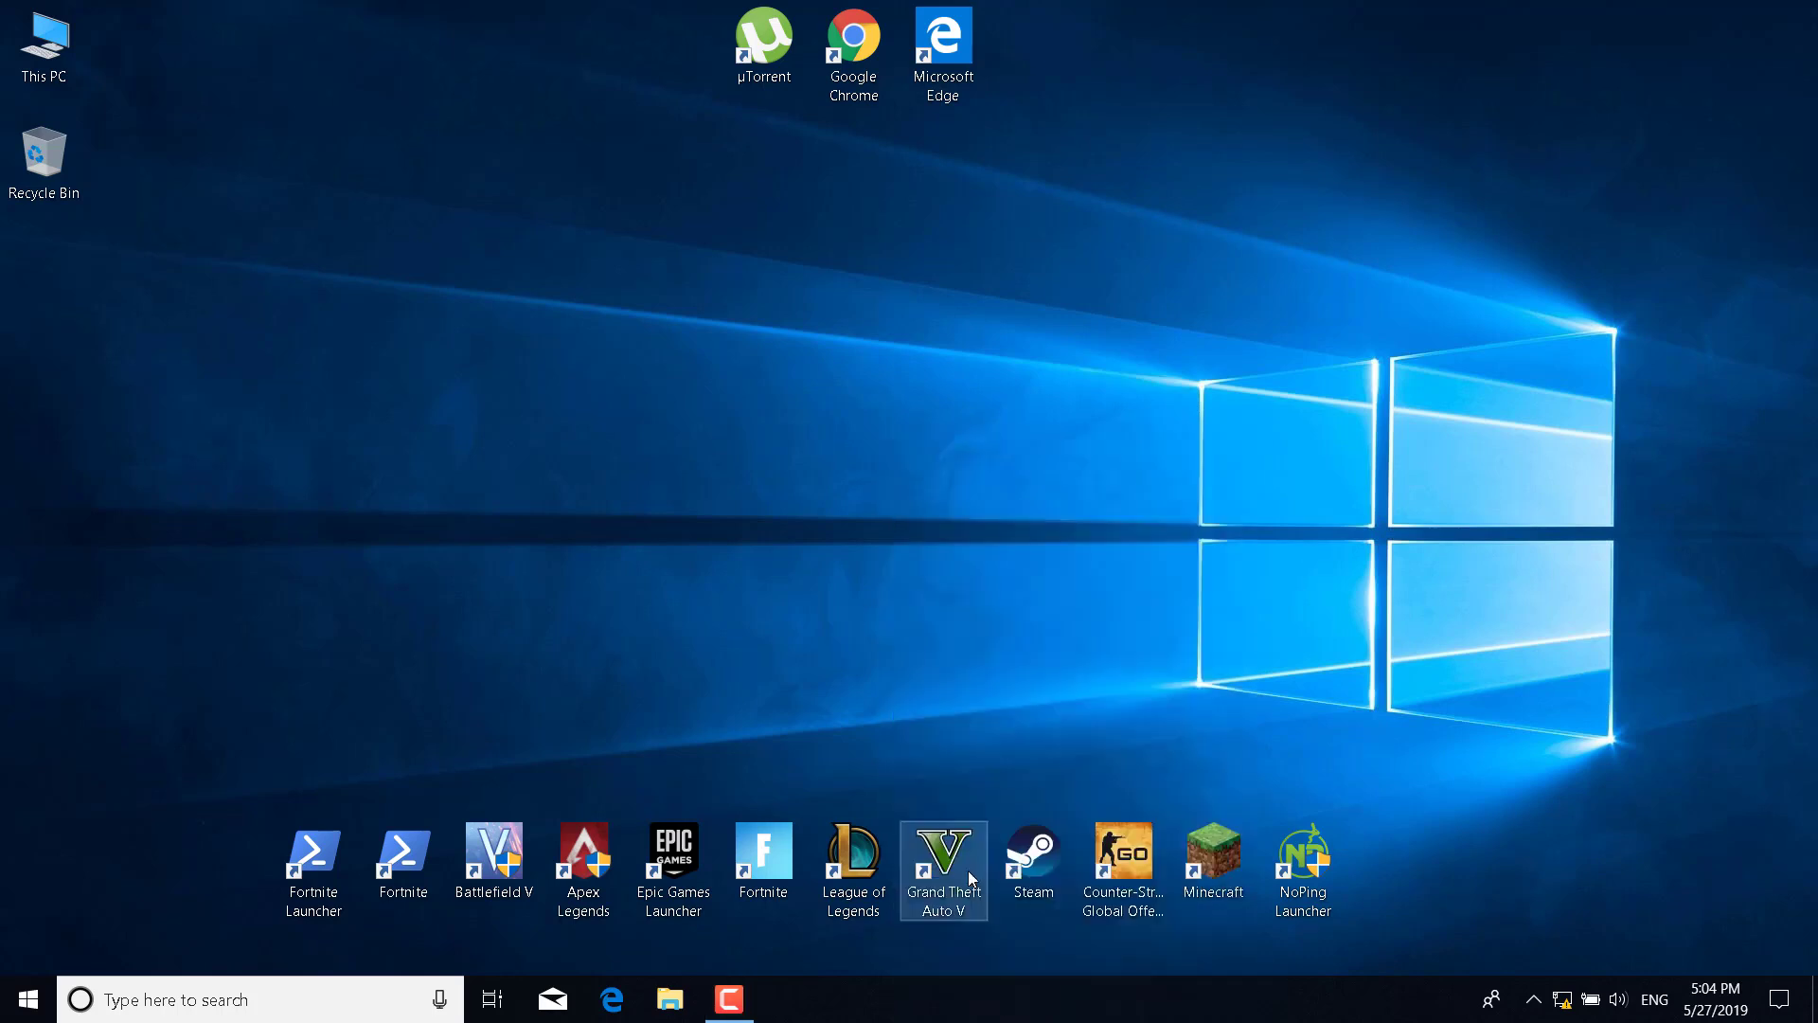
pyautogui.moveTo(869, 259); pyautogui.dragTo(880, 199)
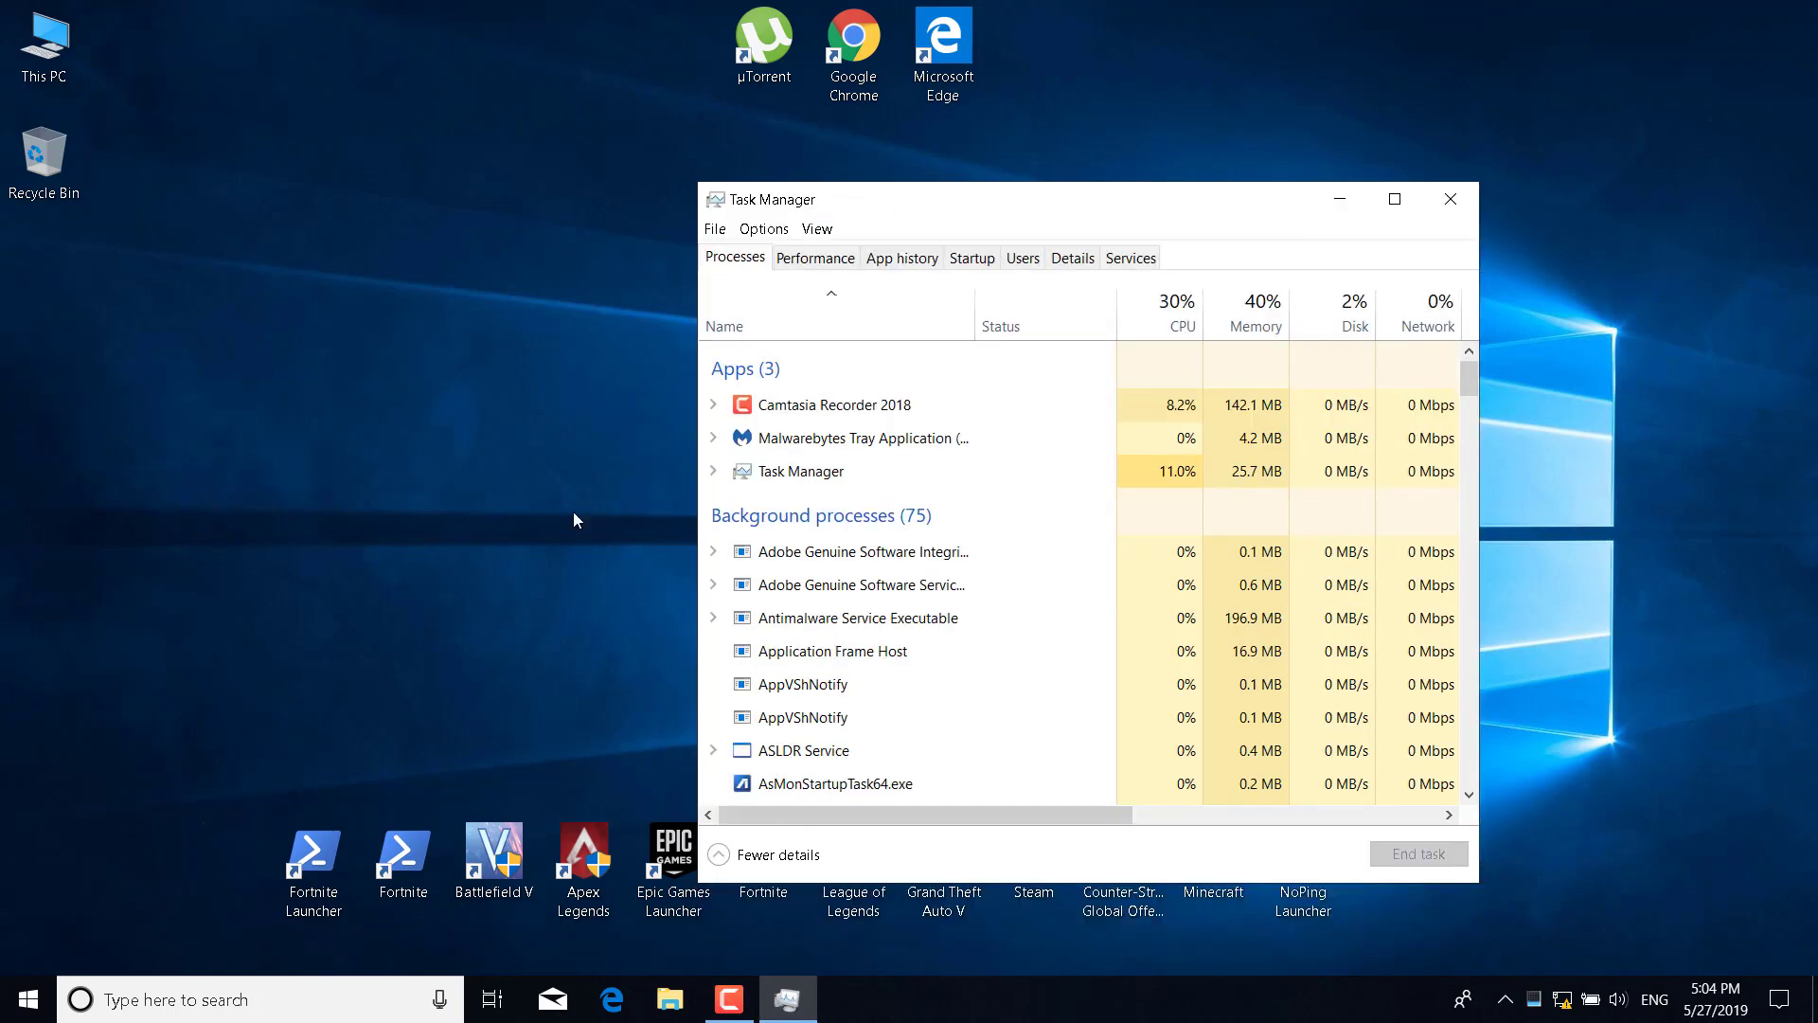
pyautogui.click(278, 1000)
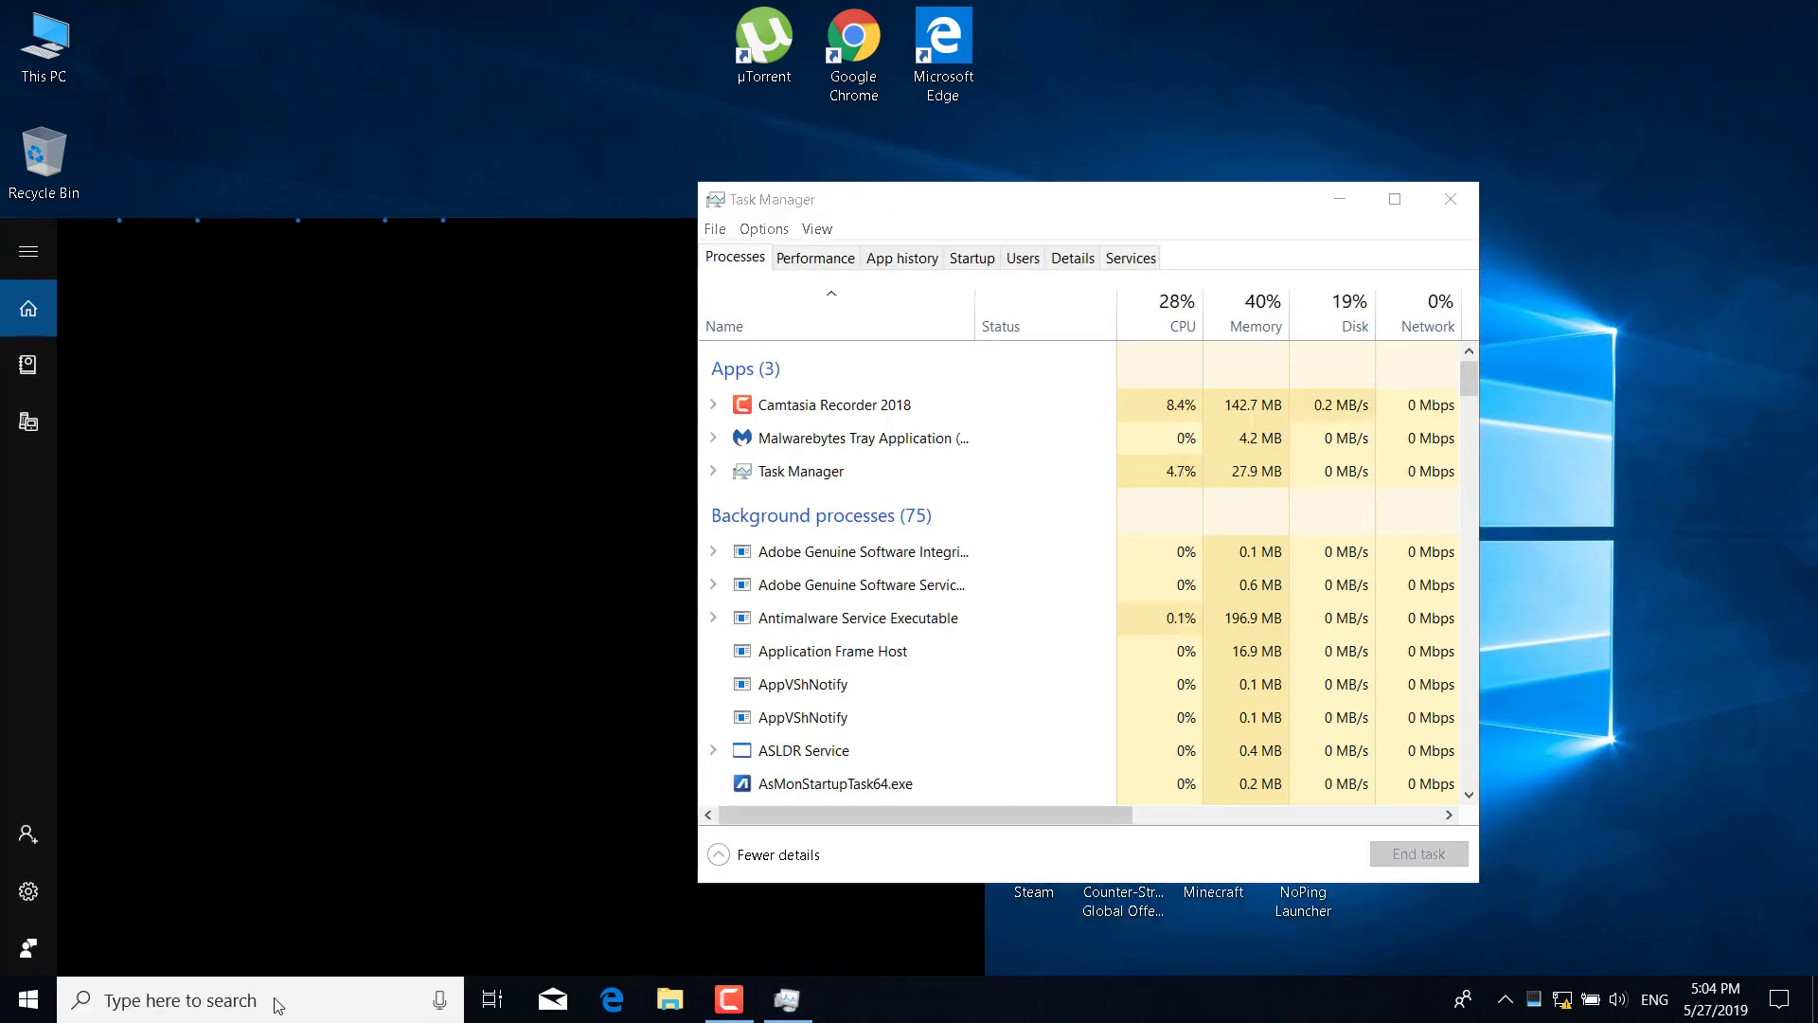
pyautogui.write('Task Mana')
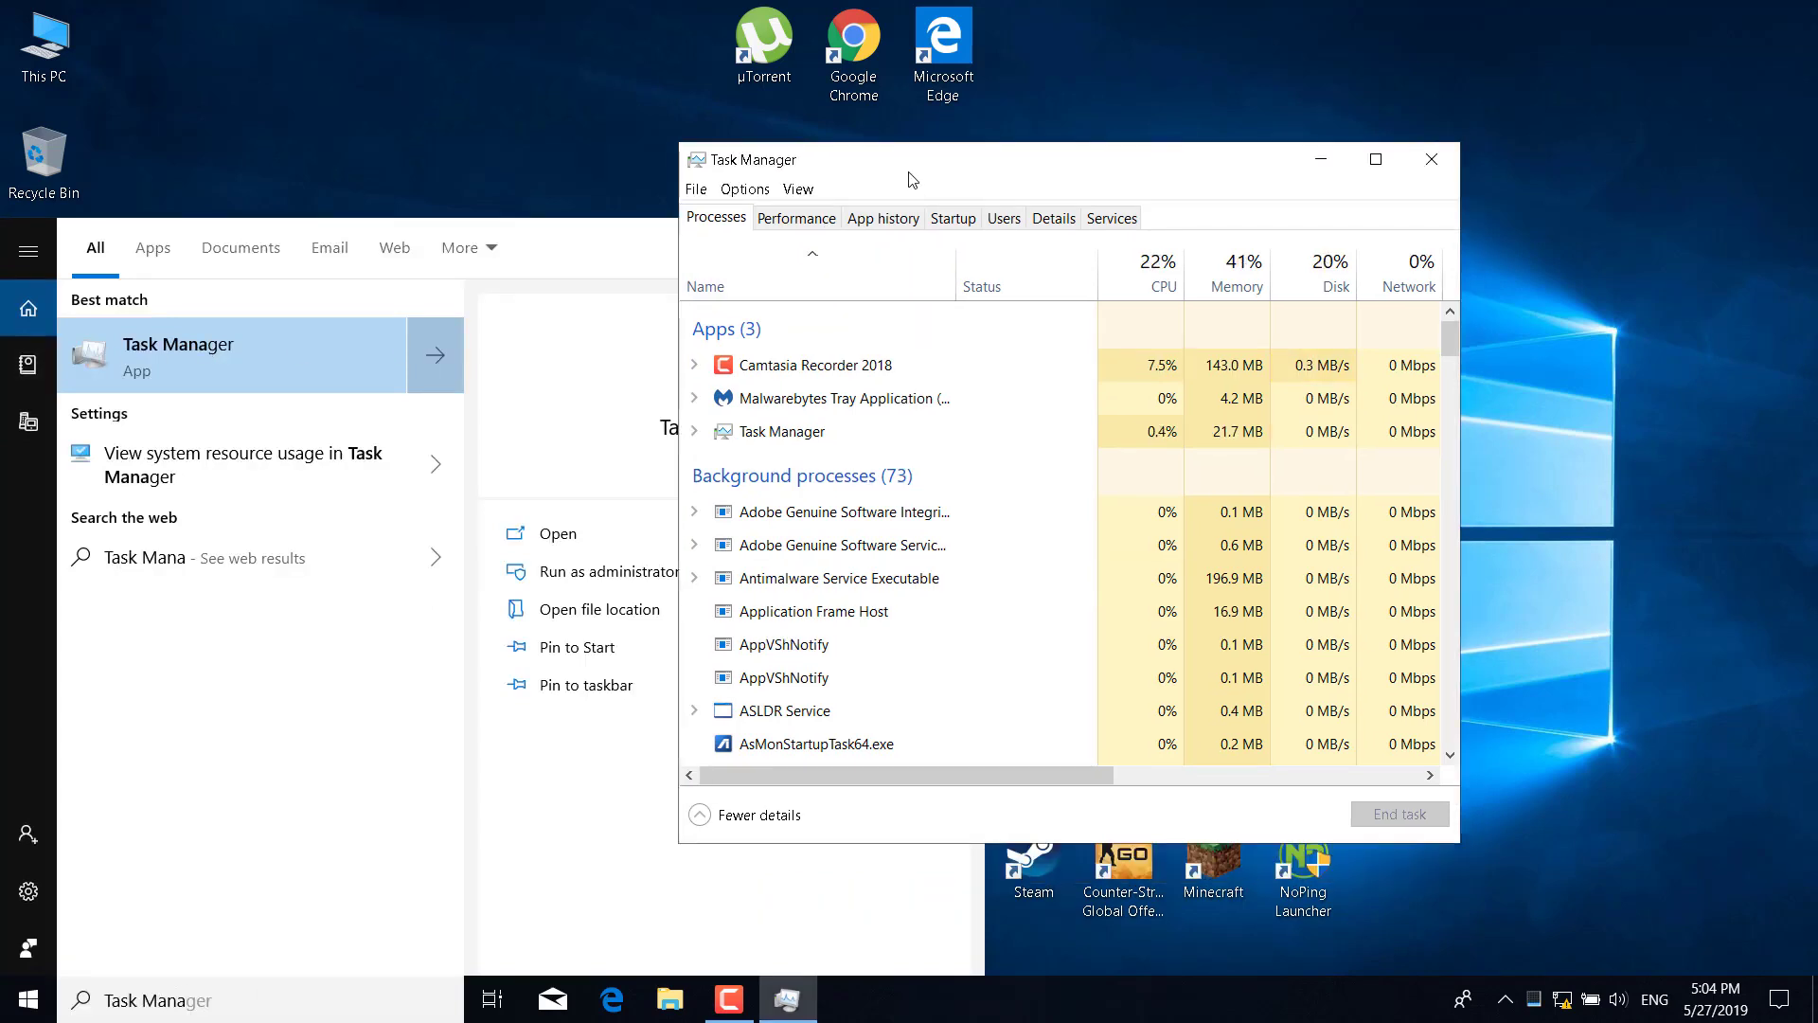
pyautogui.moveTo(909, 192); pyautogui.dragTo(880, 134)
pyautogui.scroll(-1, 849, 459)
pyautogui.scroll(-1, 852, 468)
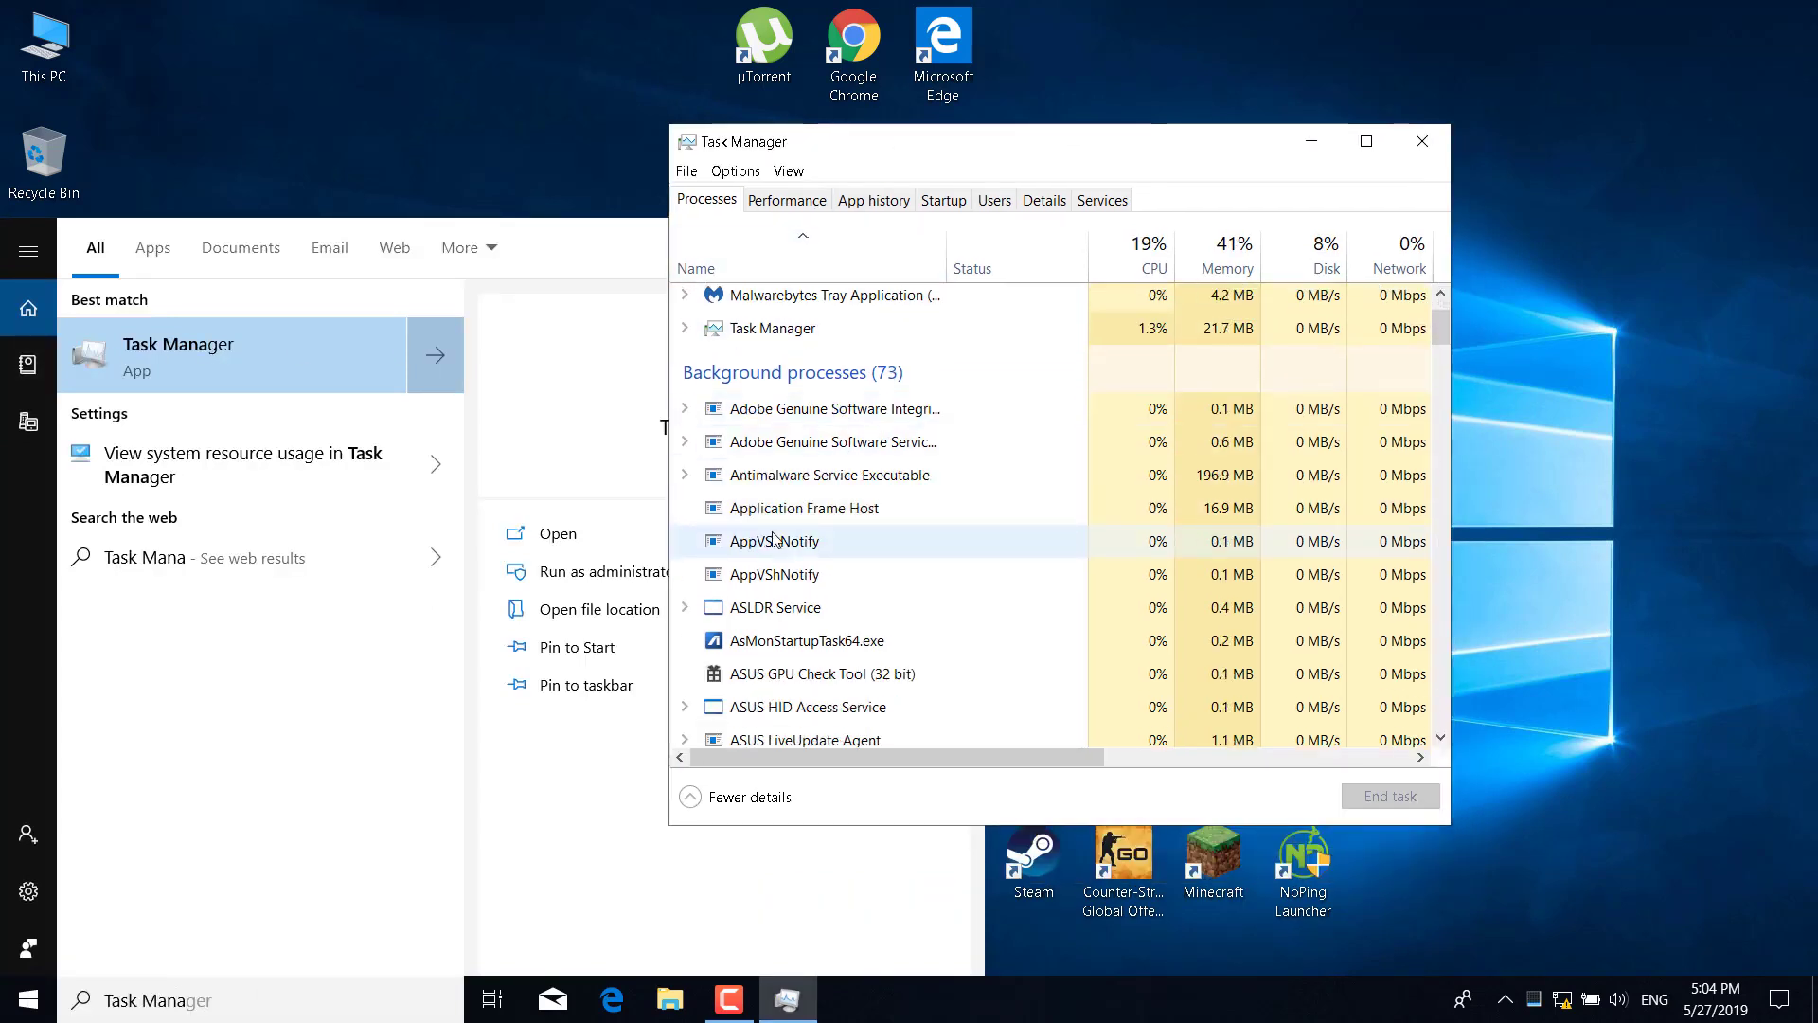
pyautogui.scroll(-1, 909, 505)
pyautogui.scroll(-2, 910, 511)
pyautogui.scroll(-1, 911, 512)
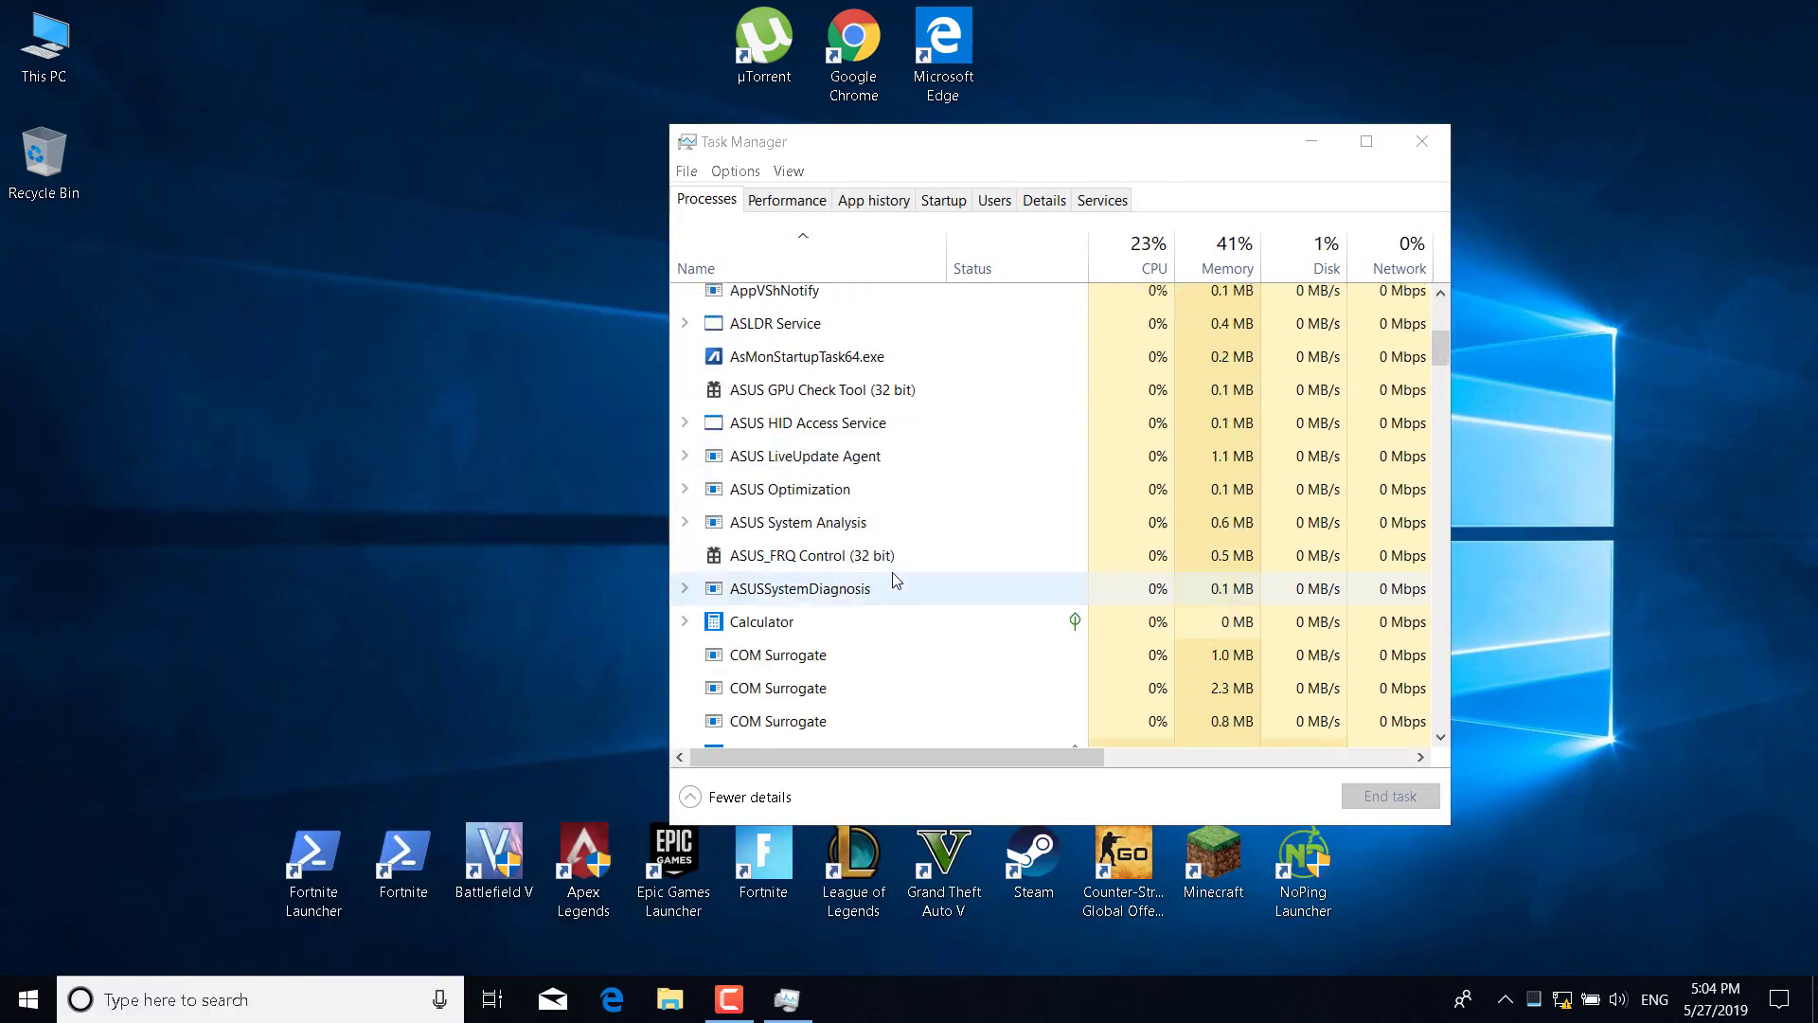
pyautogui.scroll(-1, 894, 580)
pyautogui.scroll(-1, 873, 585)
pyautogui.scroll(-1, 863, 593)
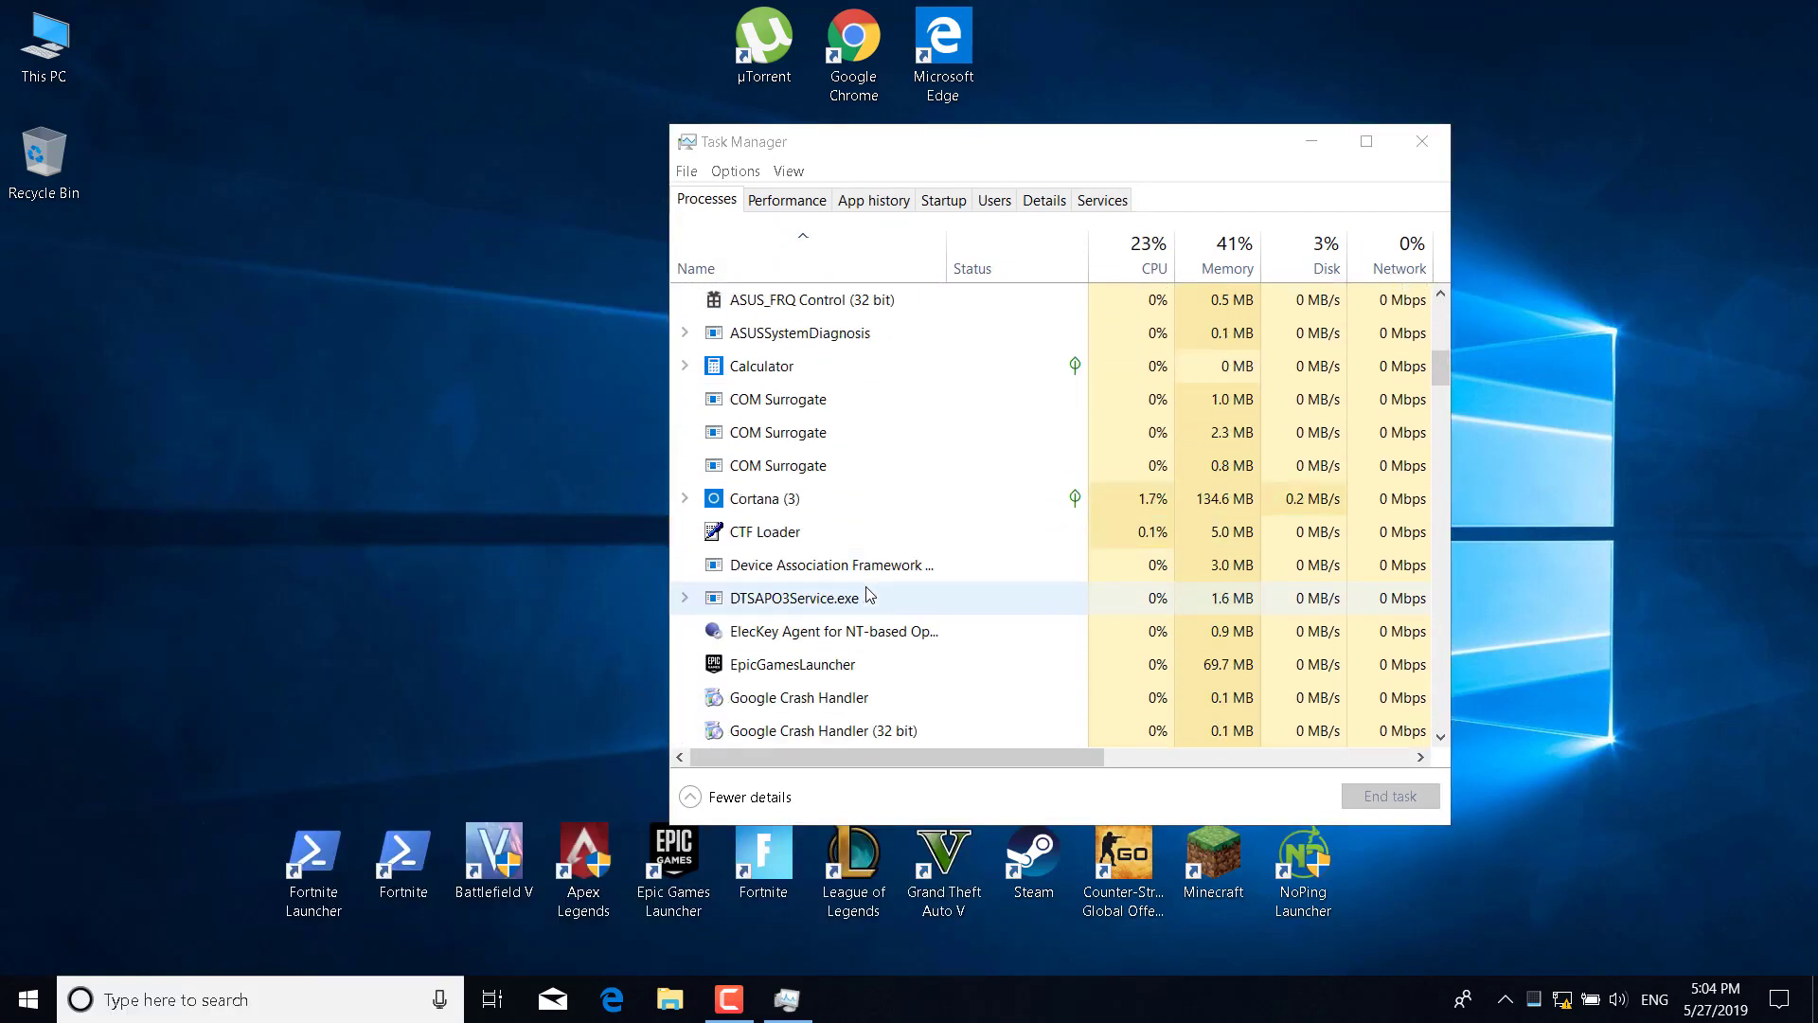
# End the EpicGamesLauncher process, close Task Manager, and search for the program removal setting.
pyautogui.click(789, 670)
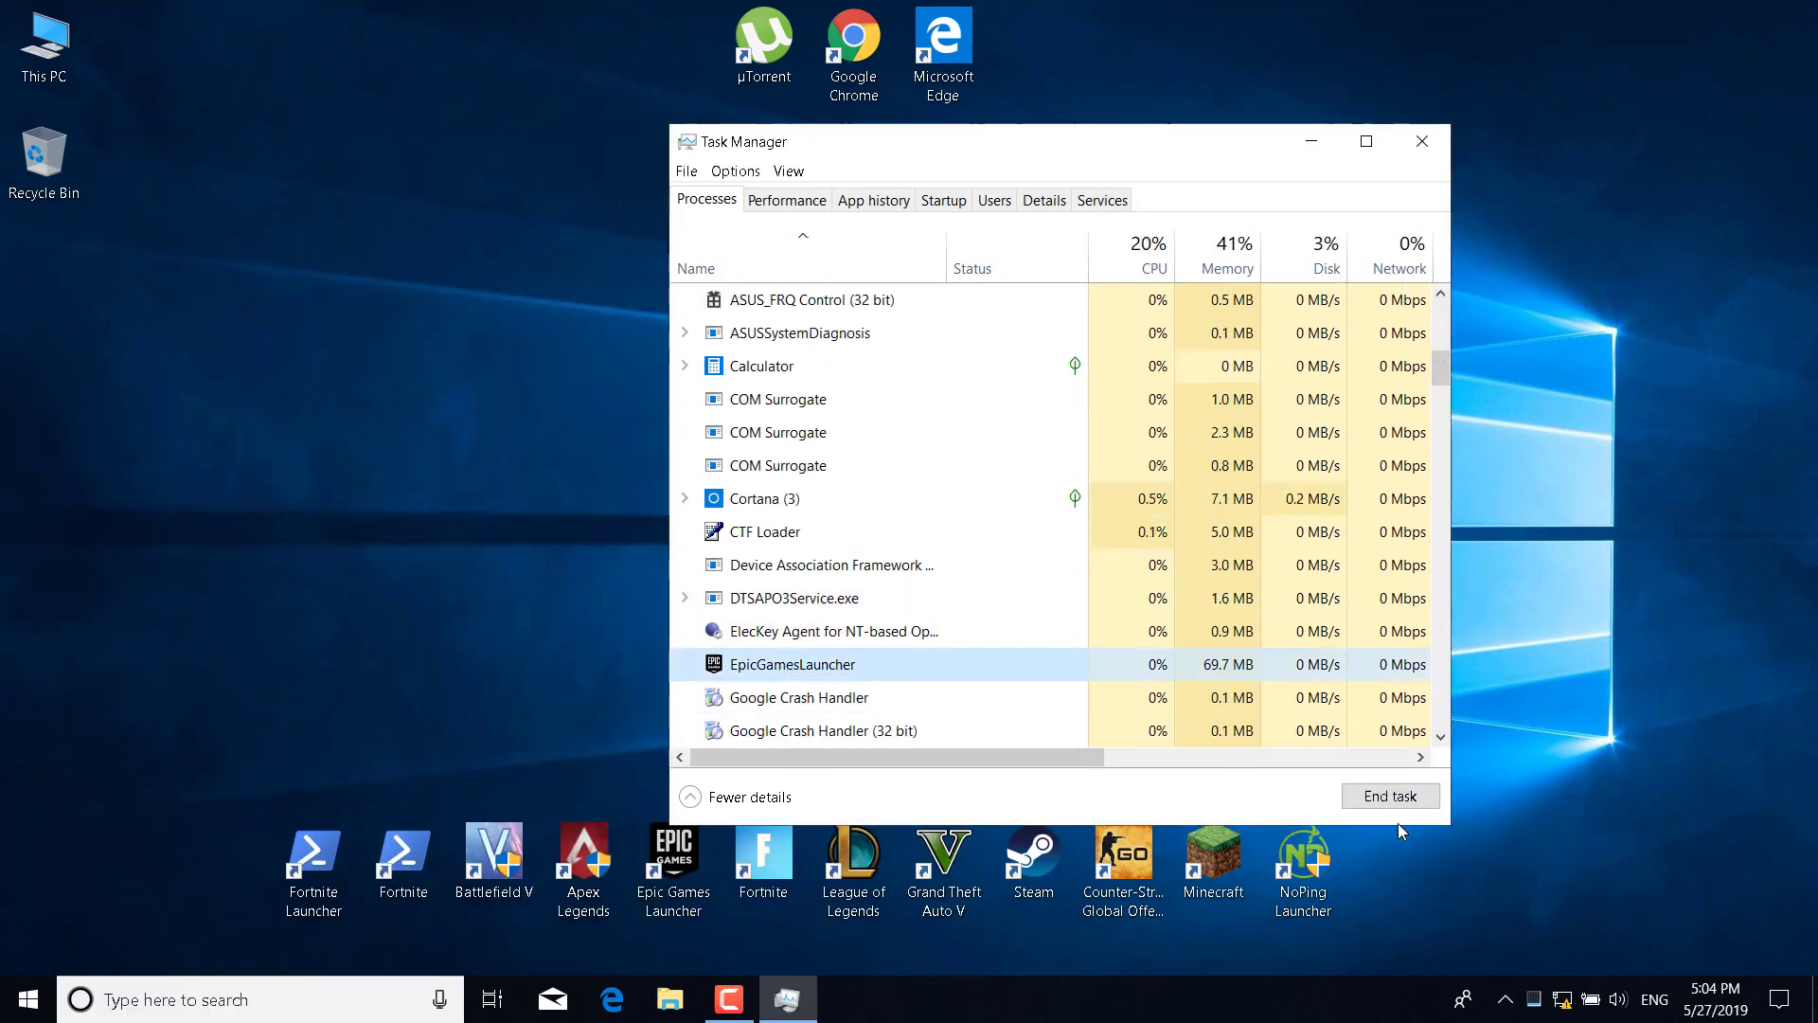
pyautogui.click(1389, 799)
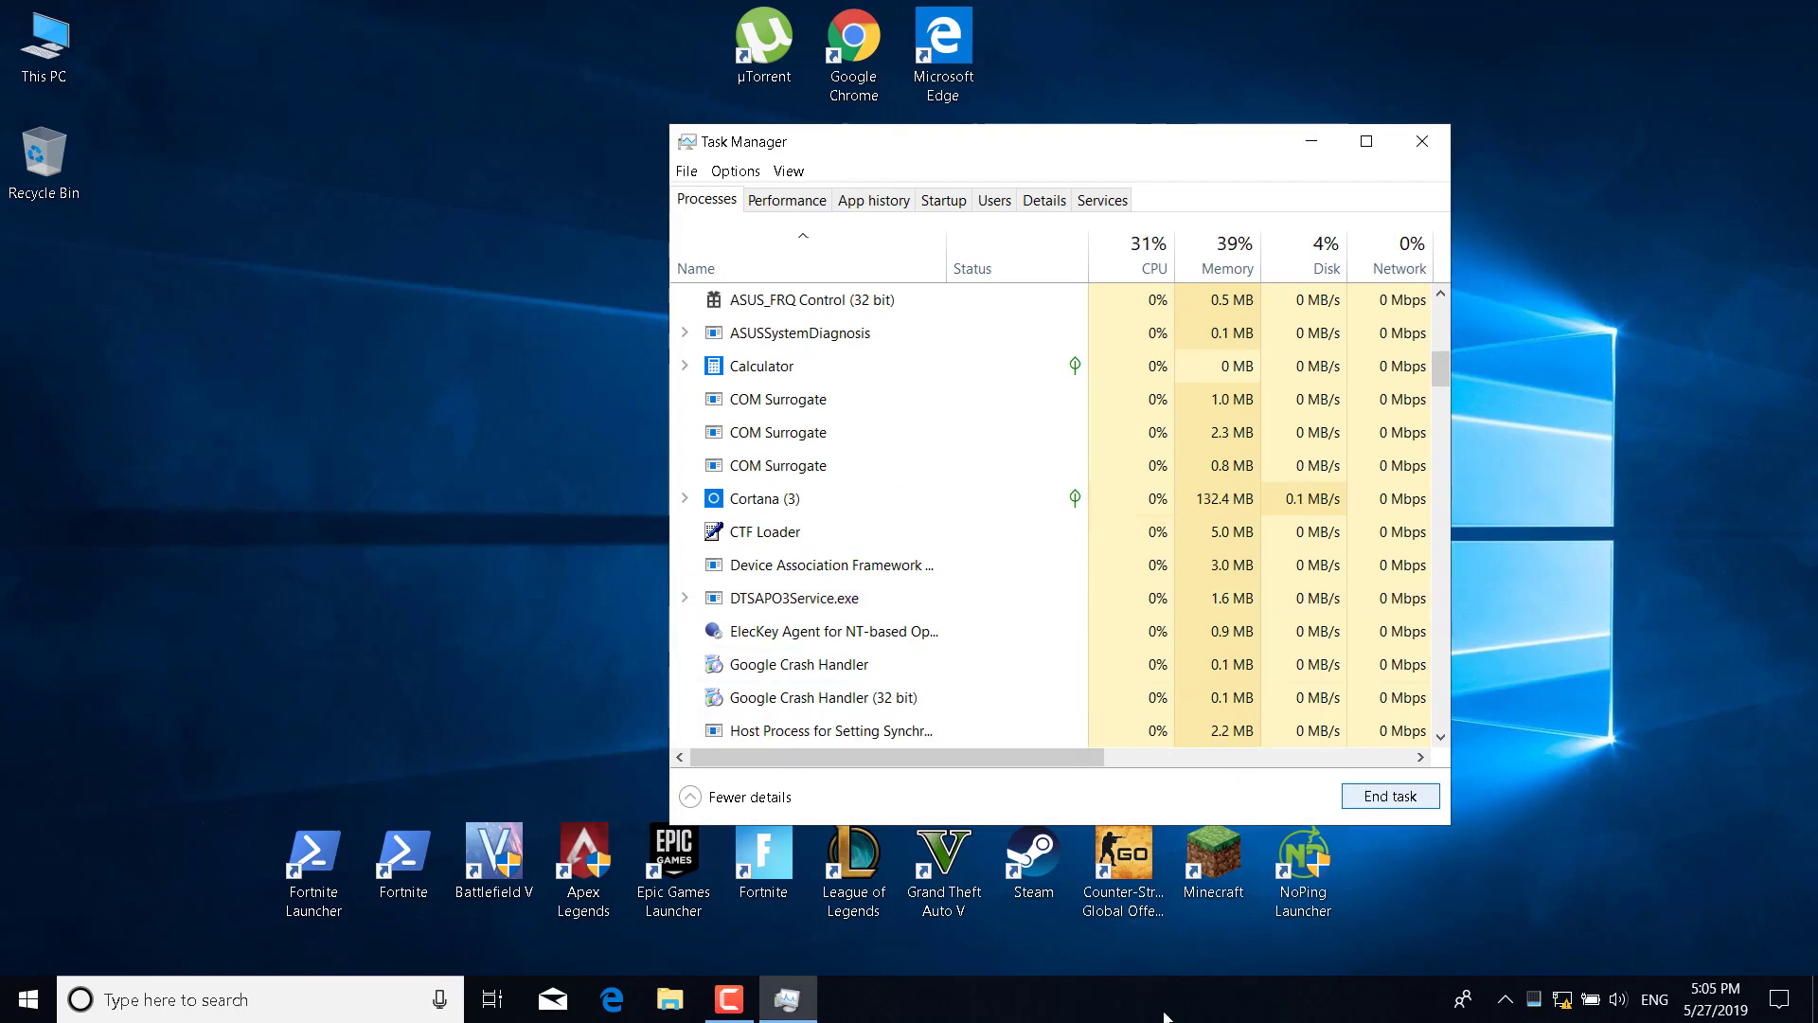
pyautogui.click(1435, 140)
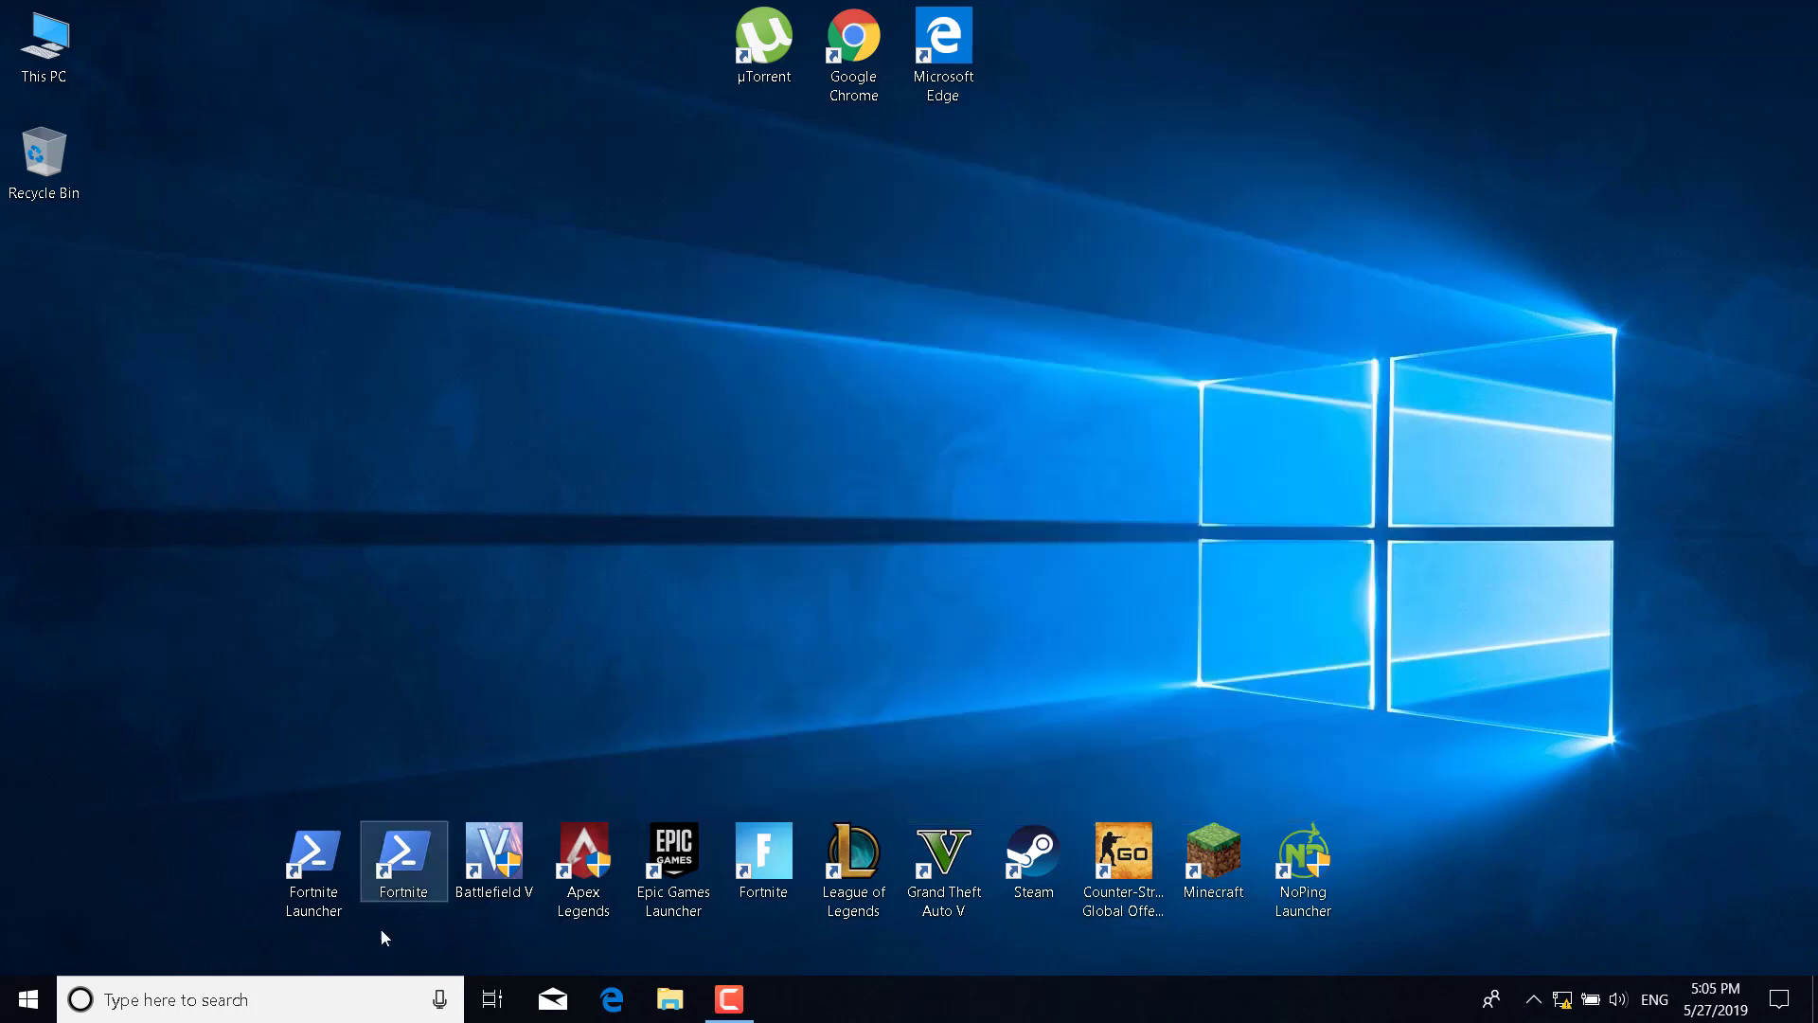
pyautogui.click(305, 1014)
pyautogui.write('Add')
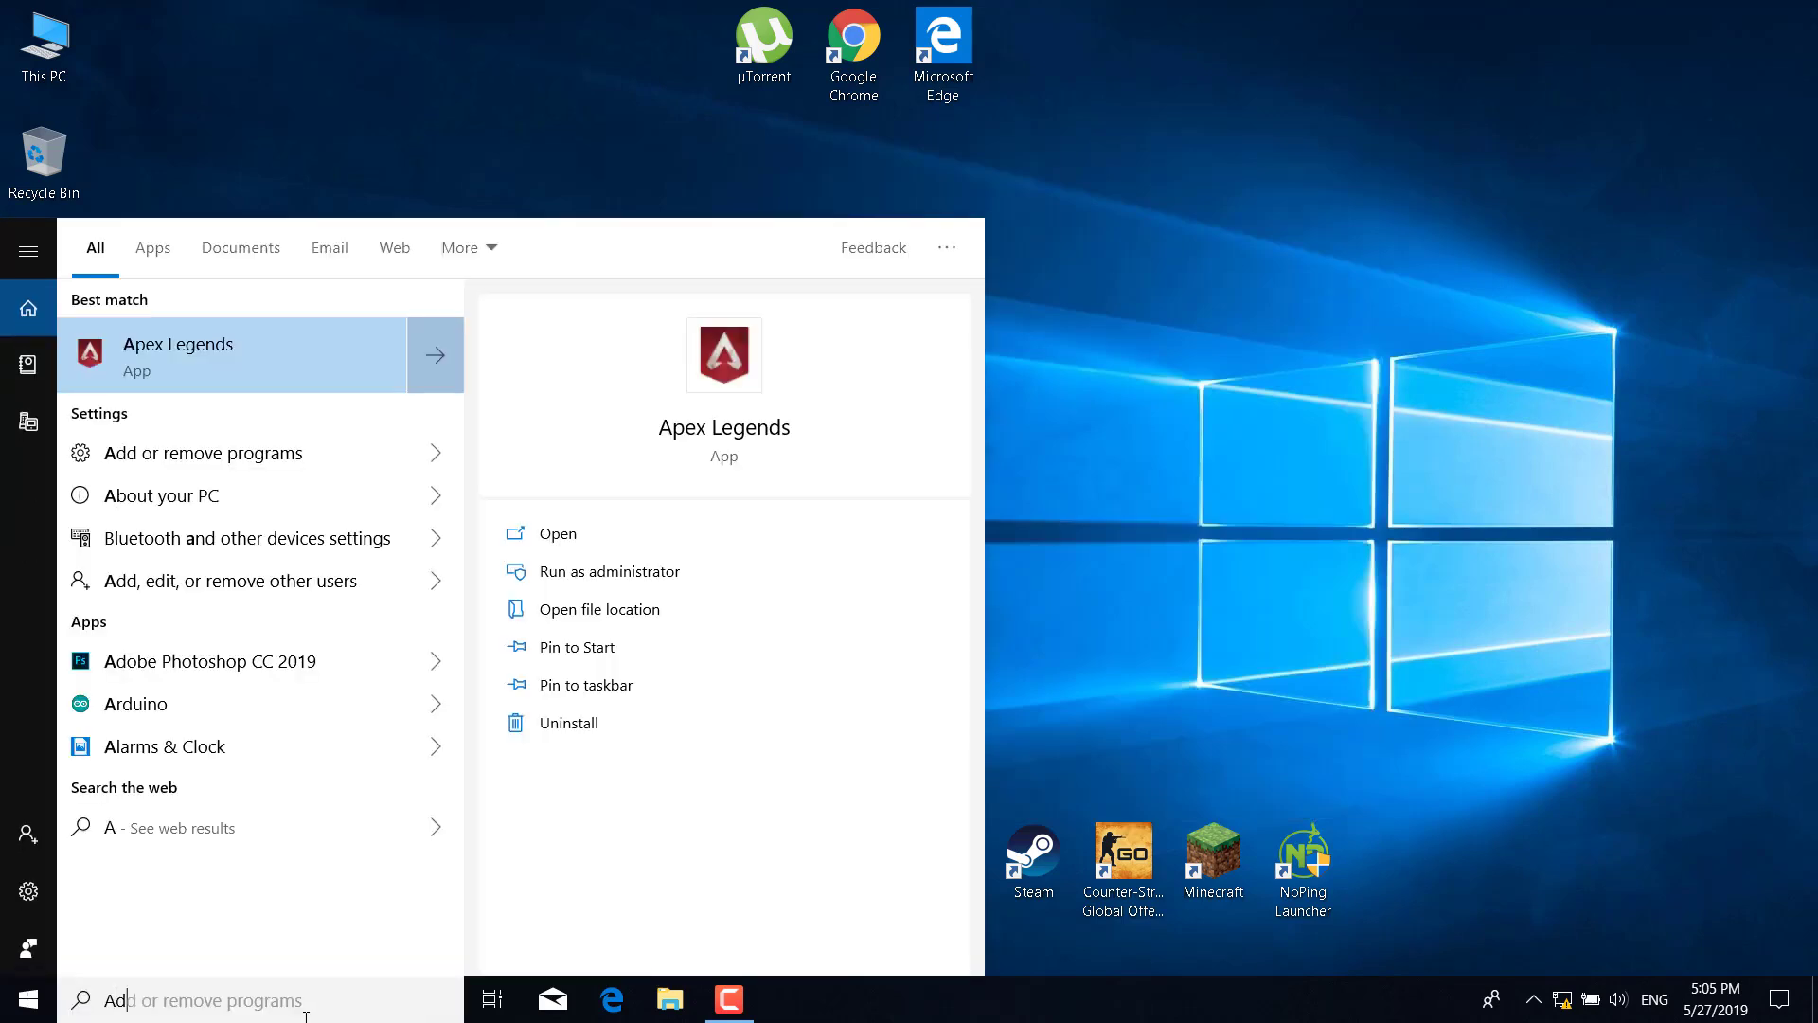
pyautogui.write(' or re')
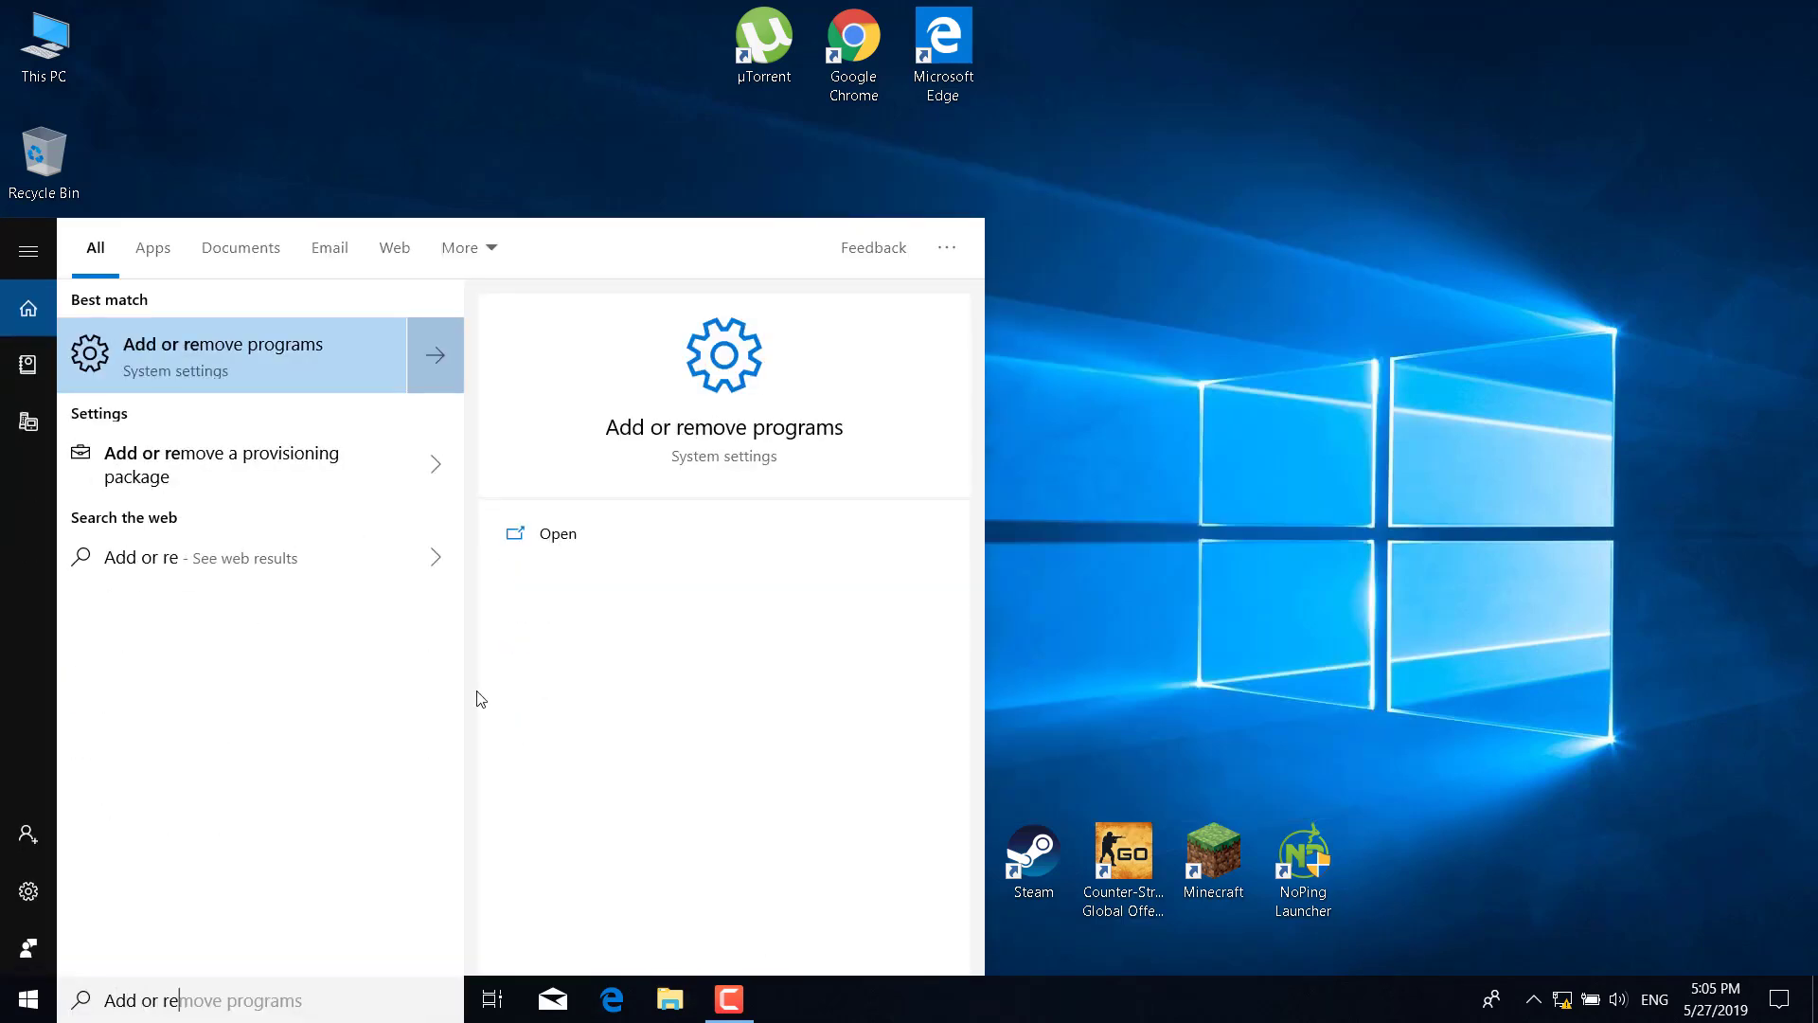
# Open Add or remove programs and reveal Modify/Uninstall for Epic Games Launcher.
pyautogui.click(244, 379)
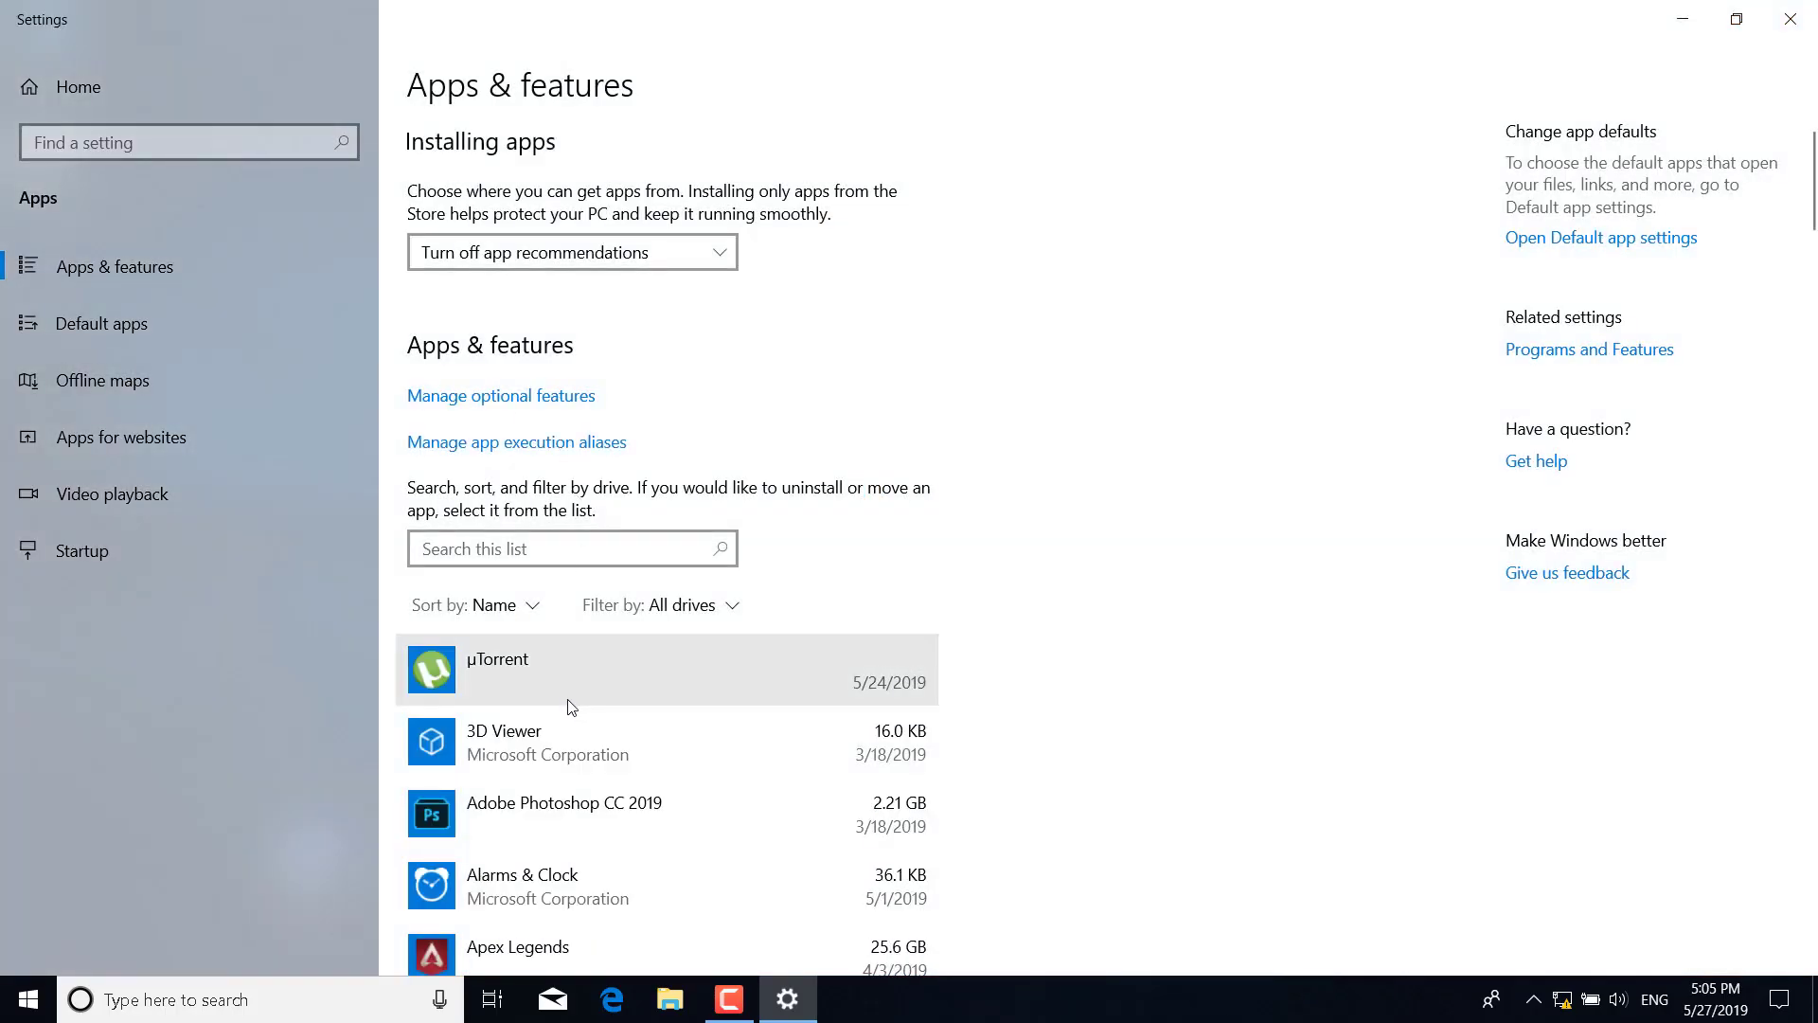
pyautogui.scroll(-3, 560, 498)
pyautogui.scroll(-2, 560, 499)
pyautogui.scroll(-3, 560, 499)
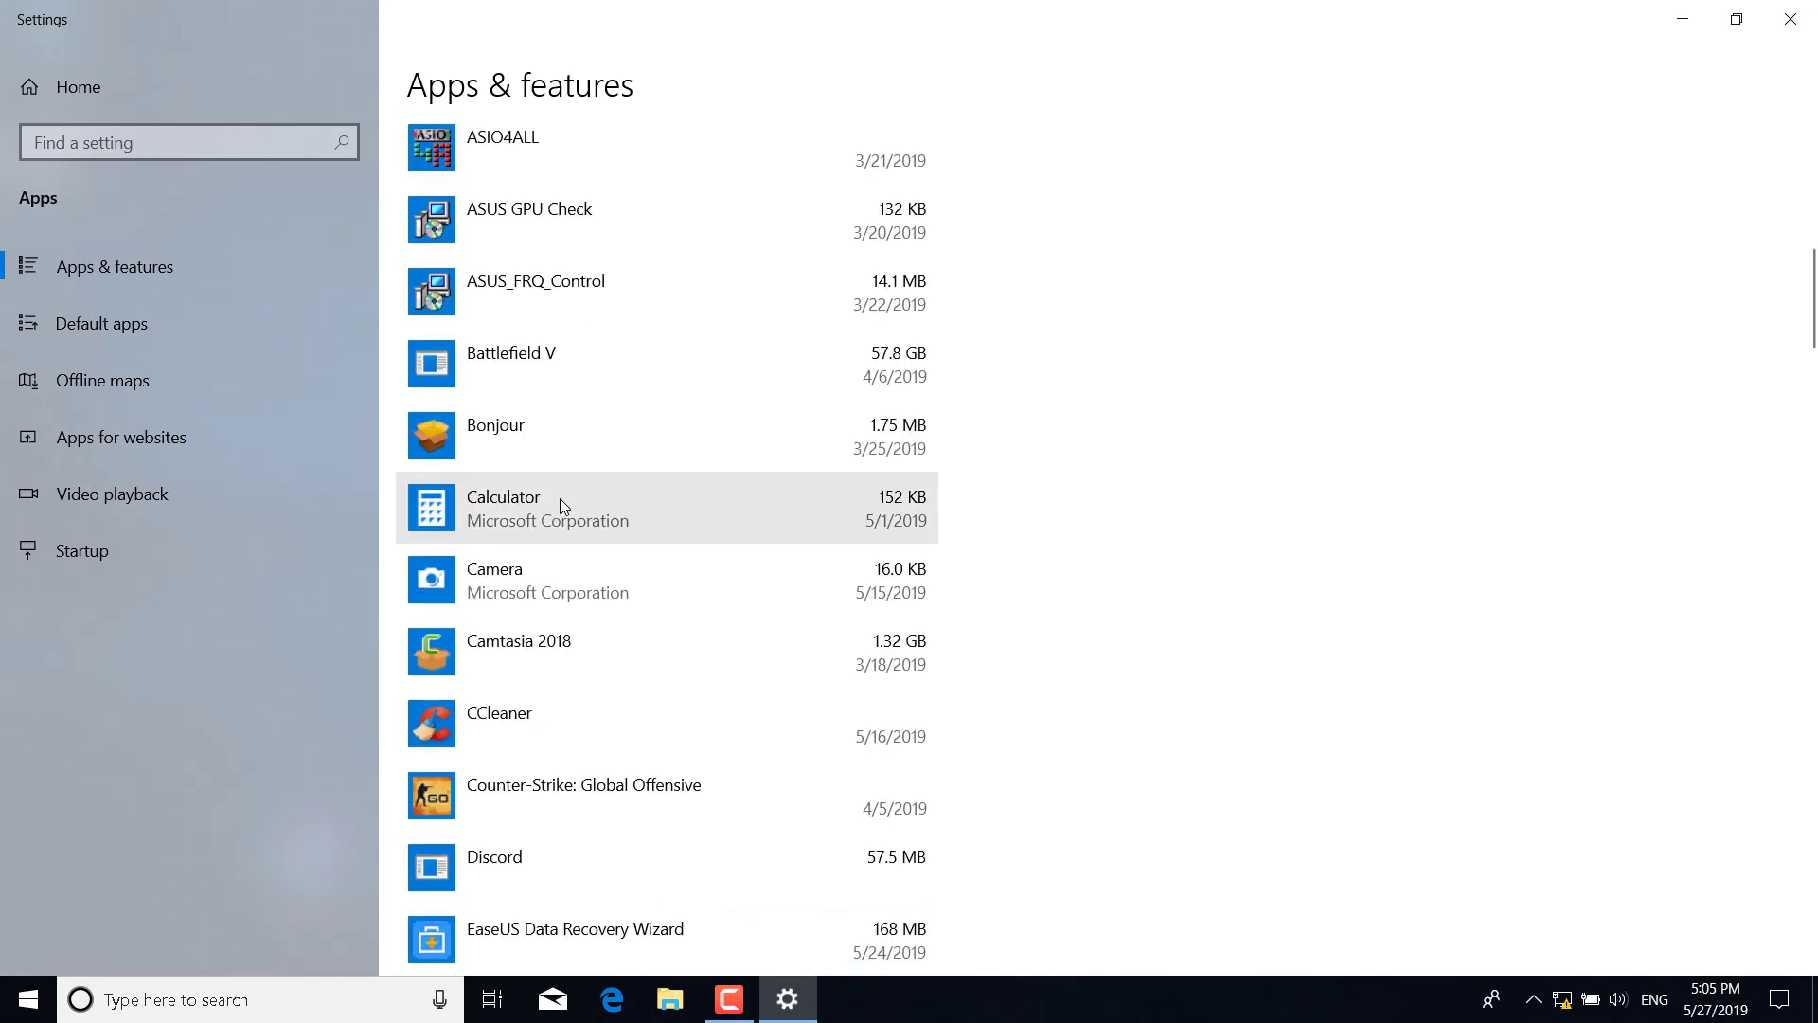
pyautogui.scroll(-3, 560, 498)
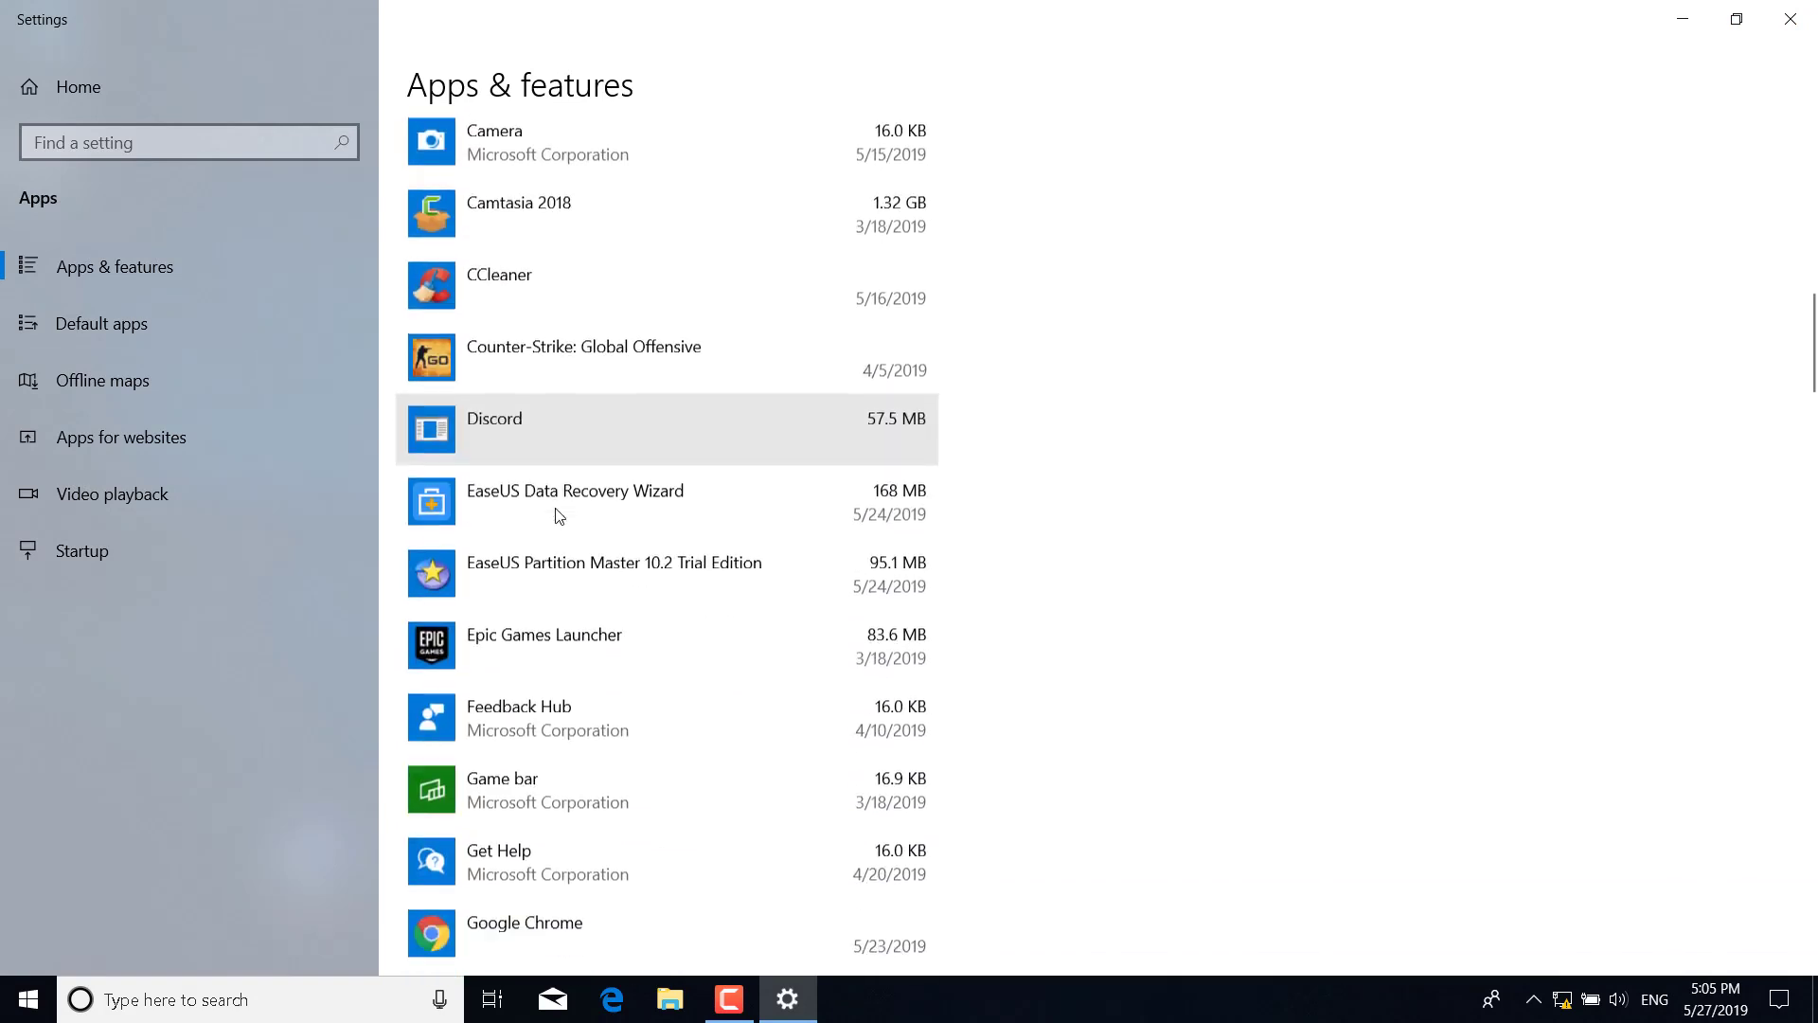
pyautogui.click(514, 641)
pyautogui.scroll(-1, 569, 575)
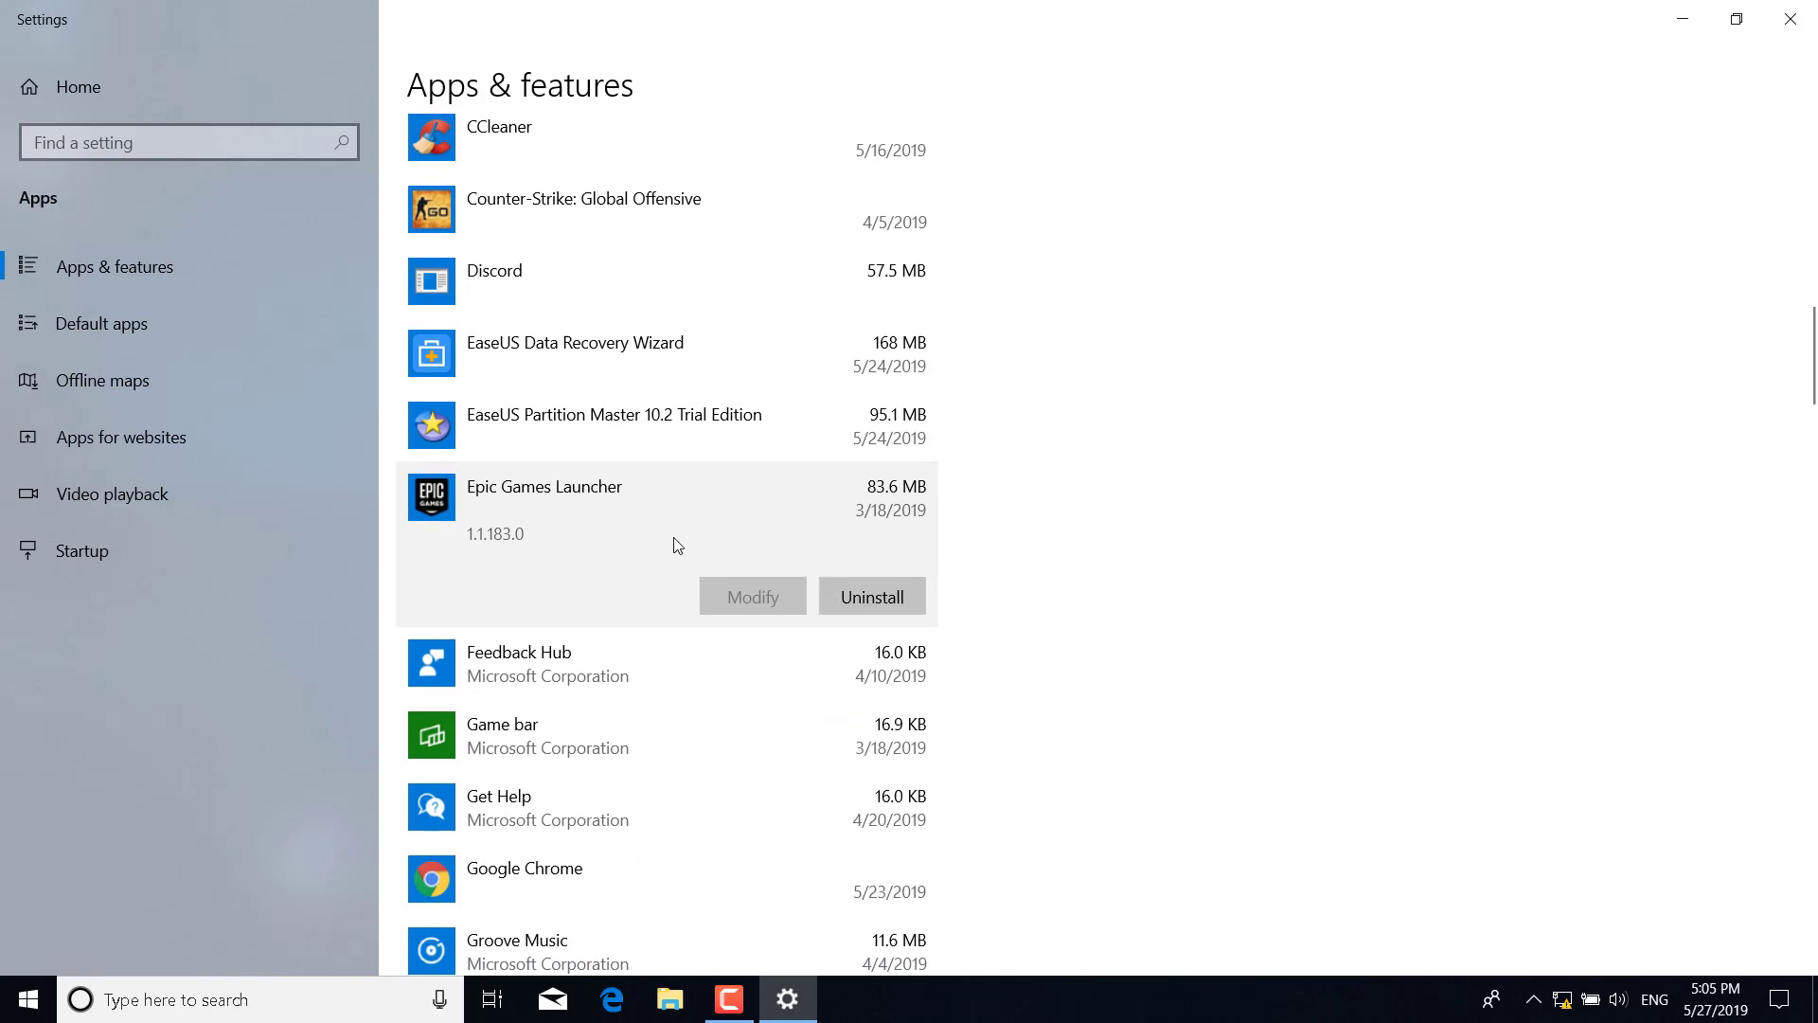
pyautogui.click(1789, 19)
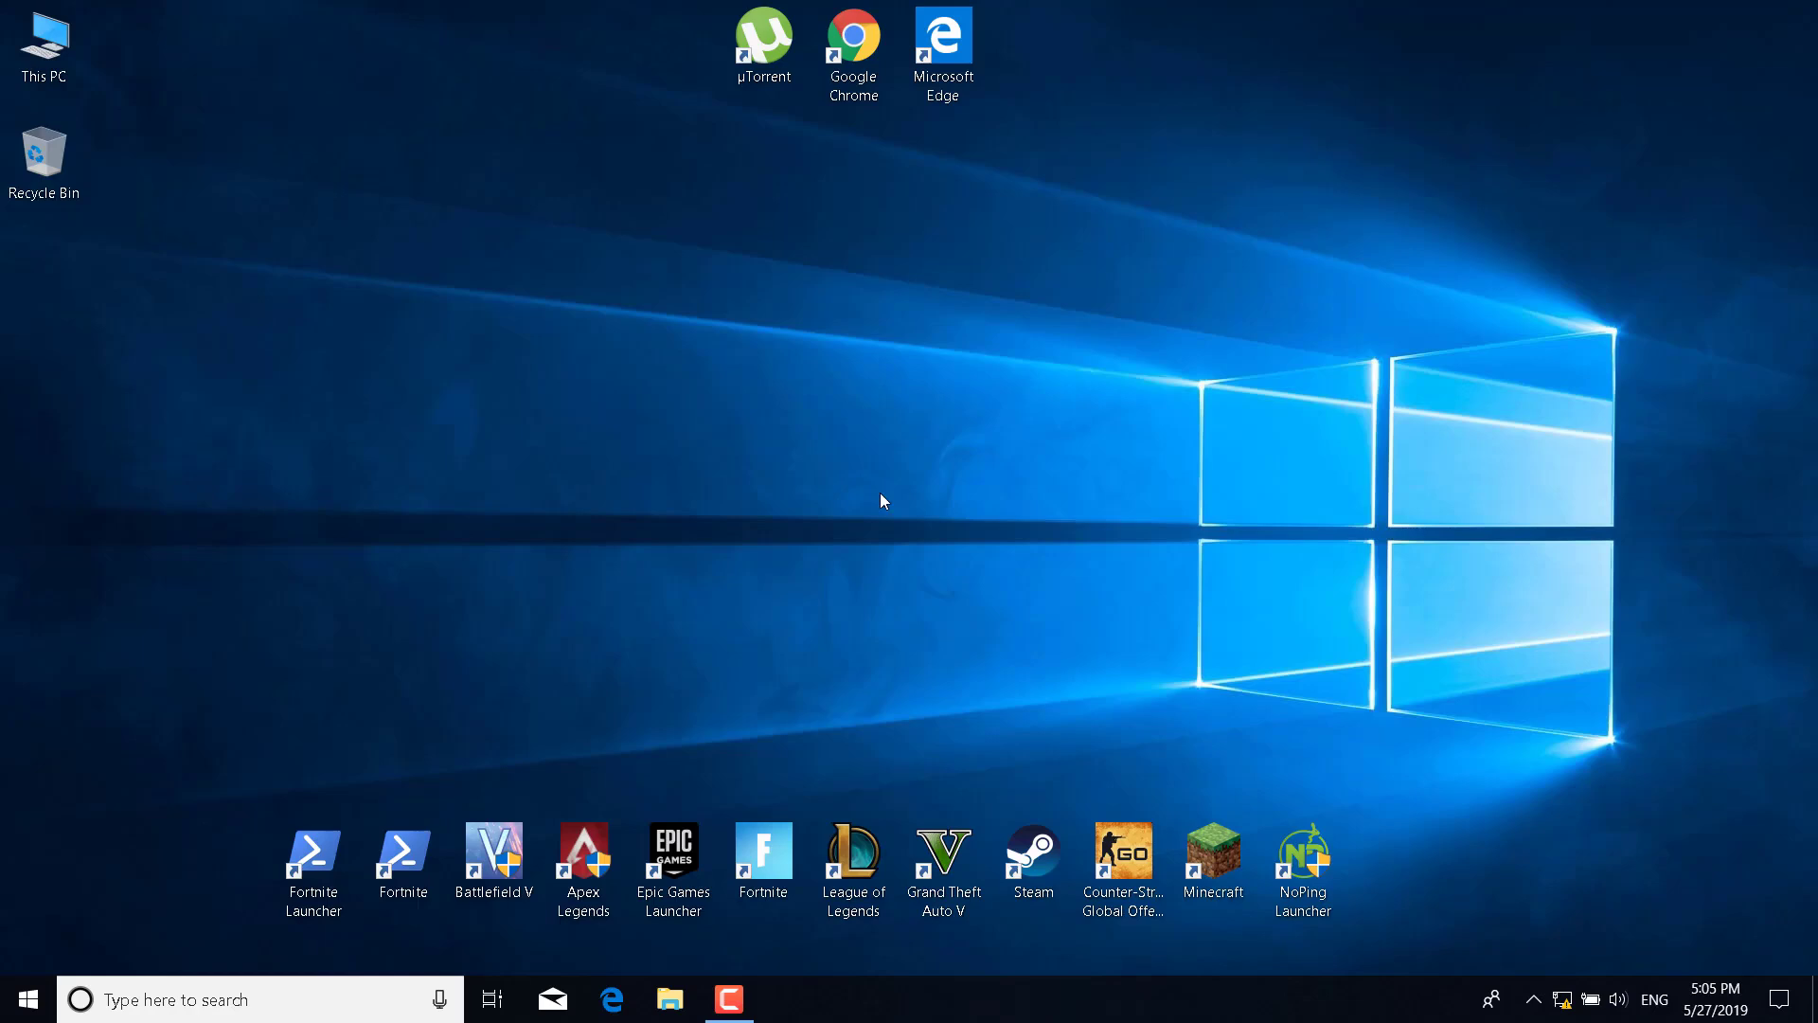